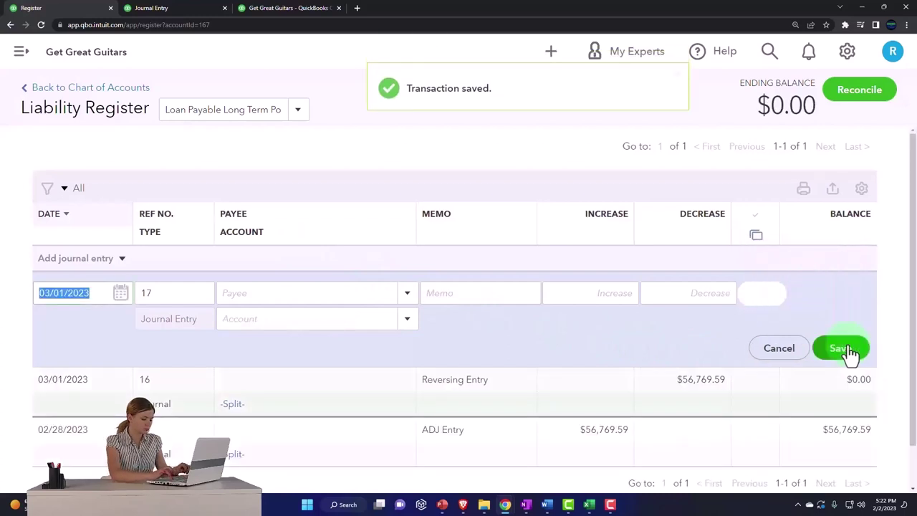
Refresh the January to March 2023 balance sheet and examine the March balance of the Chase loan under Loan Payable
{"action": "left_click", "coordinate": [179, 7]}
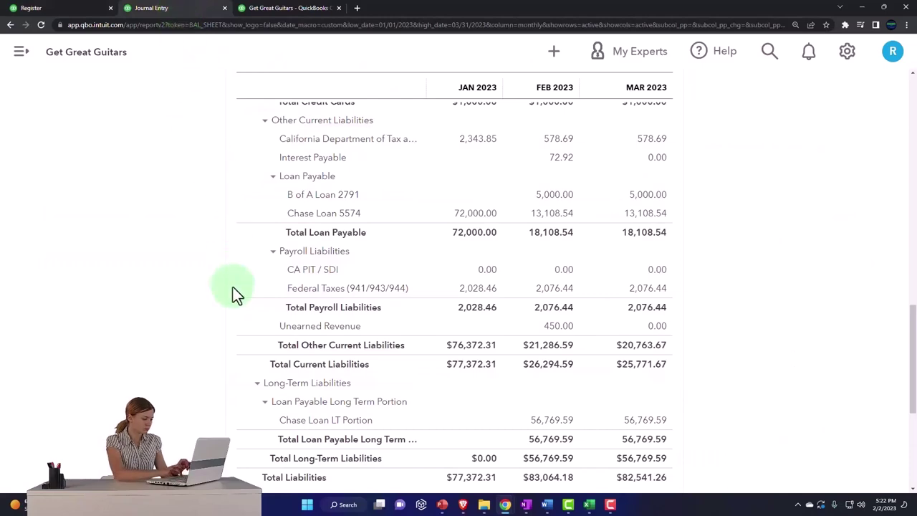
{"action": "scroll", "coordinate": [236, 294], "scroll_direction": "up", "scroll_amount": 15}
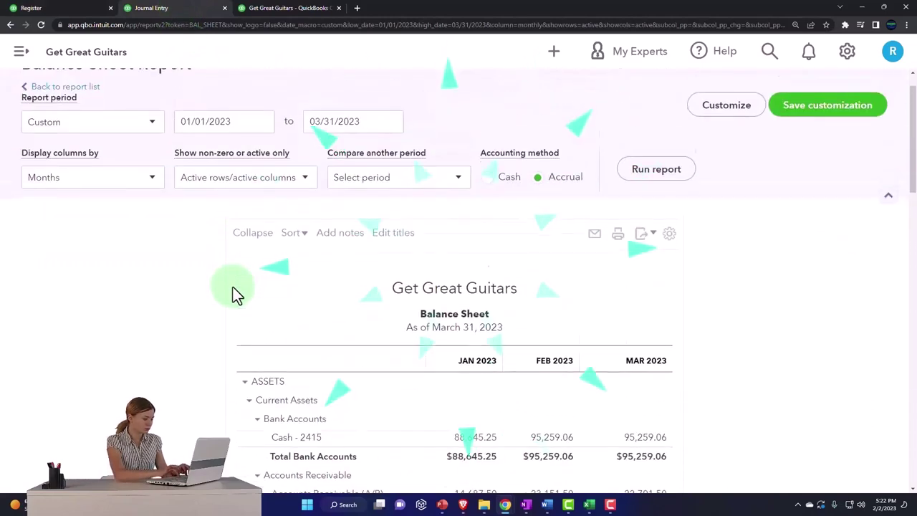
{"action": "scroll", "coordinate": [744, 285], "scroll_direction": "down", "scroll_amount": 2}
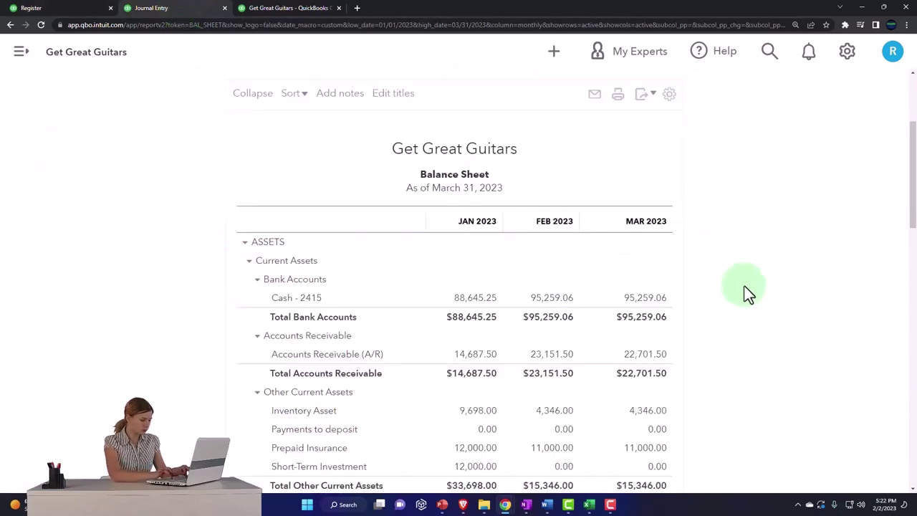
{"action": "key", "text": "ctrl+plus"}
{"action": "key", "text": "ctrl+plus"}
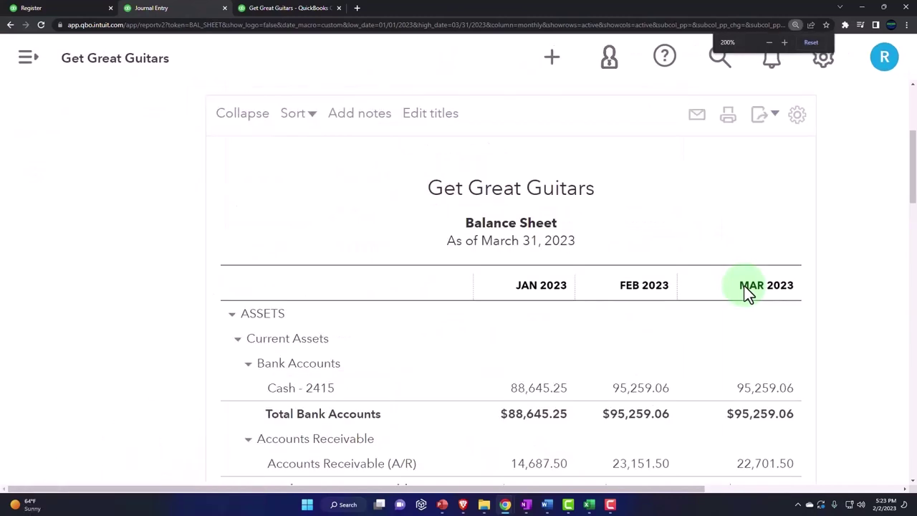
{"action": "scroll", "coordinate": [167, 330], "scroll_direction": "down", "scroll_amount": 1}
{"action": "scroll", "coordinate": [167, 330], "scroll_direction": "down", "scroll_amount": 2}
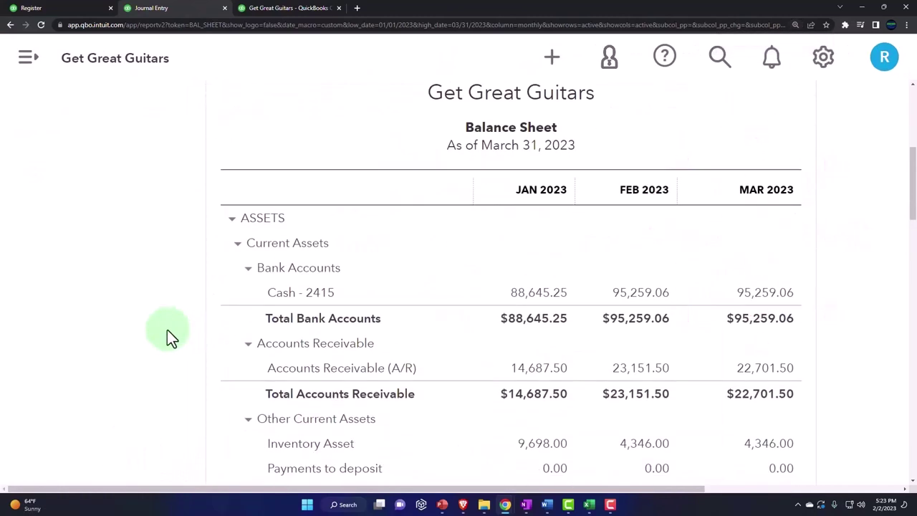
{"action": "scroll", "coordinate": [167, 330], "scroll_direction": "down", "scroll_amount": 5}
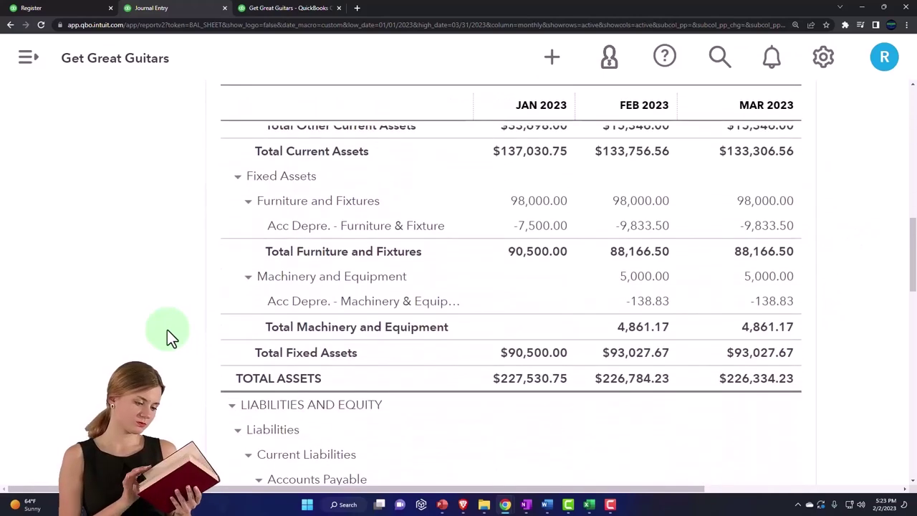
{"action": "scroll", "coordinate": [167, 330], "scroll_direction": "down", "scroll_amount": 3}
{"action": "scroll", "coordinate": [167, 329], "scroll_direction": "down", "scroll_amount": 3}
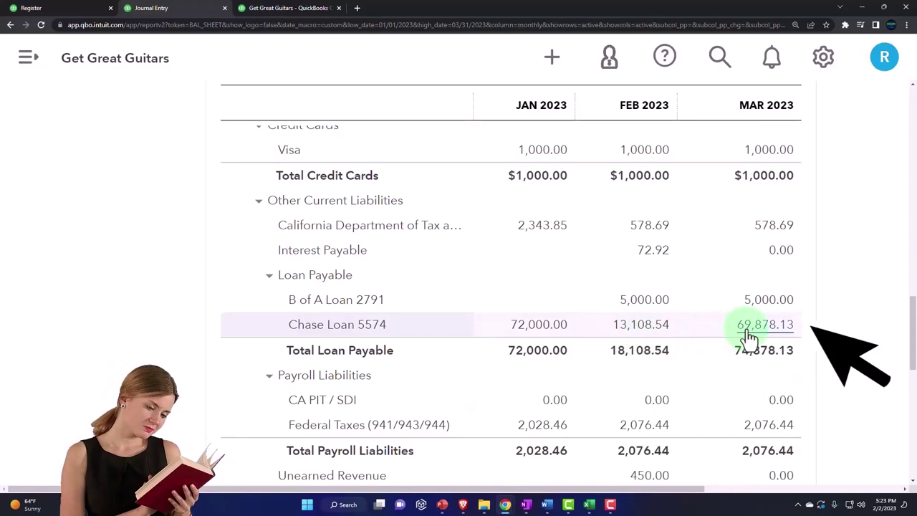
Compare the Chase loan's March balance with the loan balance for month 2 in the Excel amortization table
{"action": "left_click", "coordinate": [589, 505]}
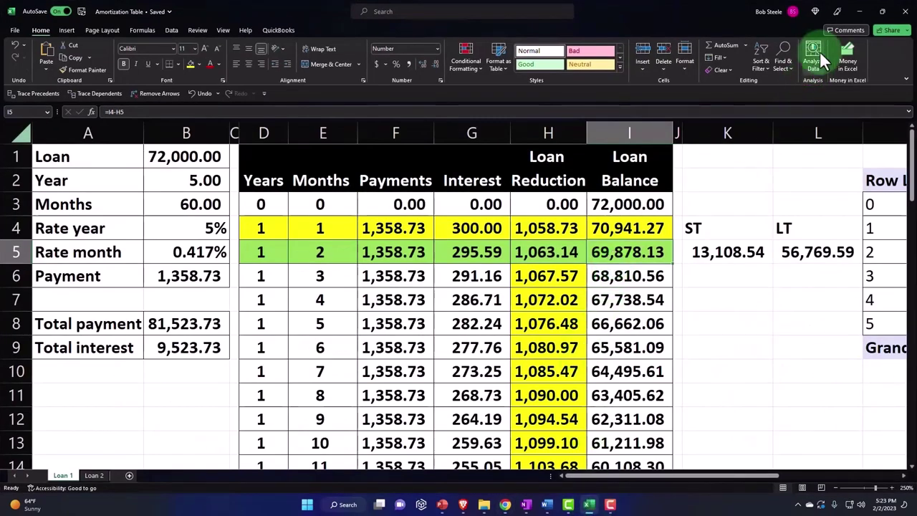
{"action": "left_click", "coordinate": [839, 13]}
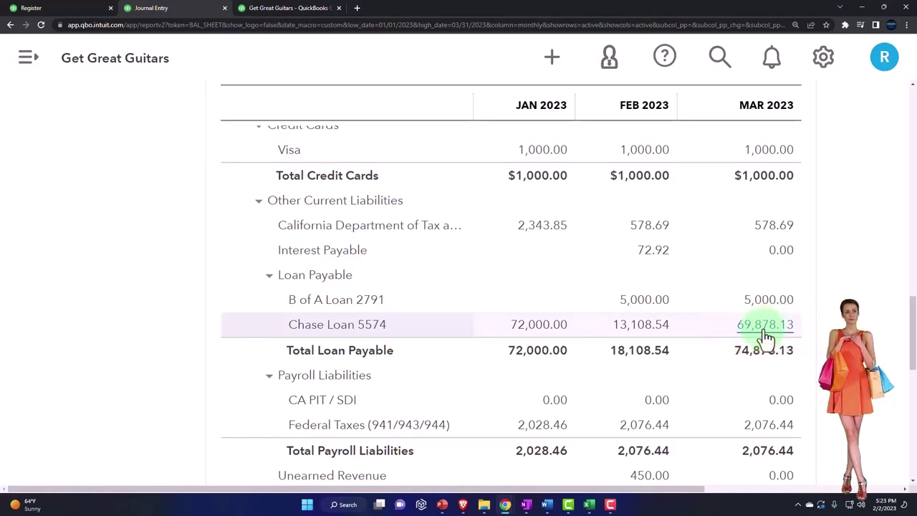
{"action": "scroll", "coordinate": [765, 336], "scroll_direction": "down", "scroll_amount": 3}
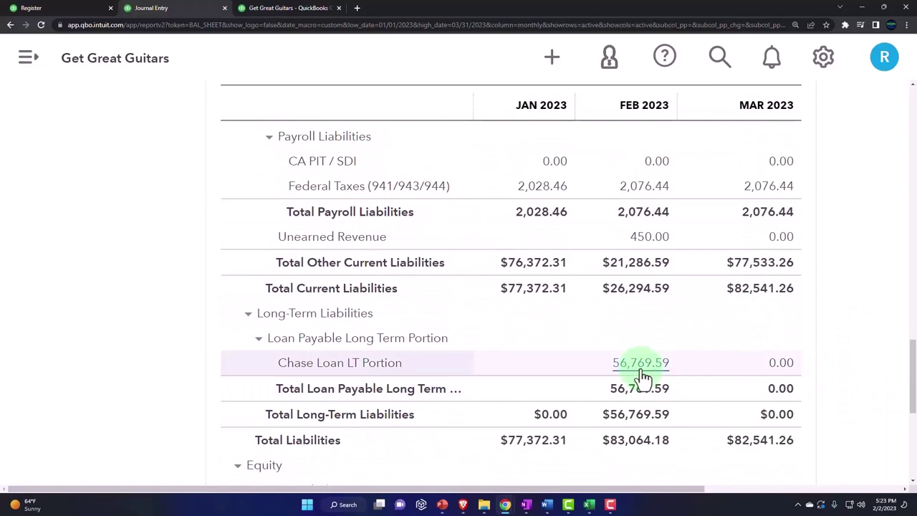
Check the February Chase Loan LT Portion against the long-term amount and the month 14 balance in the Excel amortization table
{"action": "left_click", "coordinate": [589, 504]}
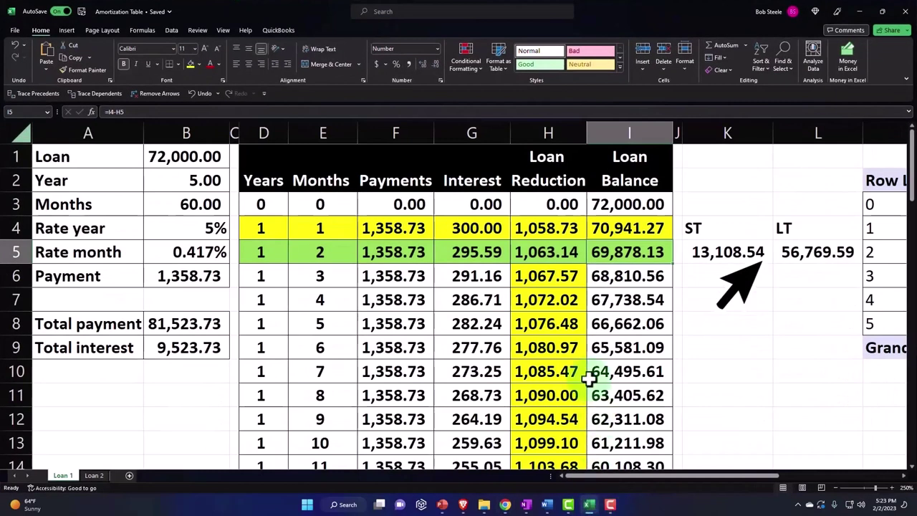
{"action": "left_click", "coordinate": [788, 254]}
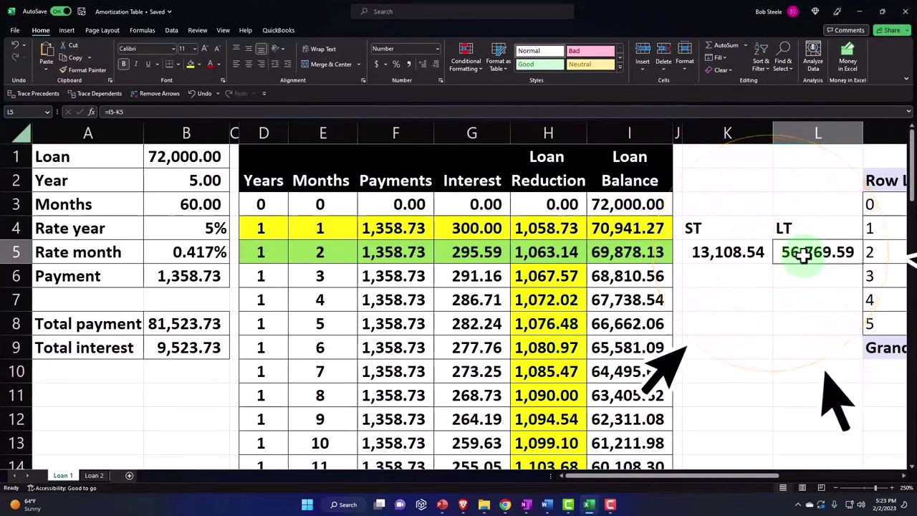
{"action": "scroll", "coordinate": [778, 306], "scroll_direction": "down", "scroll_amount": 3}
{"action": "left_click", "coordinate": [649, 326]}
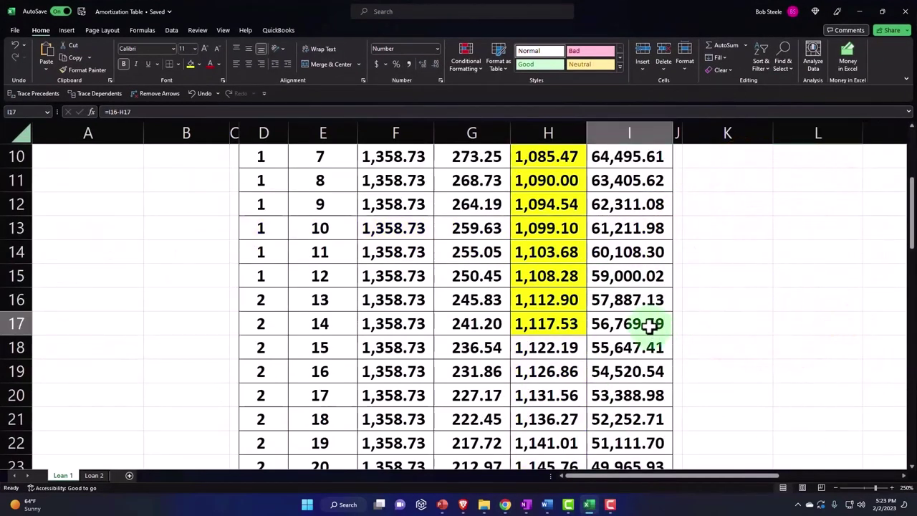
{"action": "left_click", "coordinate": [595, 510]}
{"action": "left_click", "coordinate": [637, 363]}
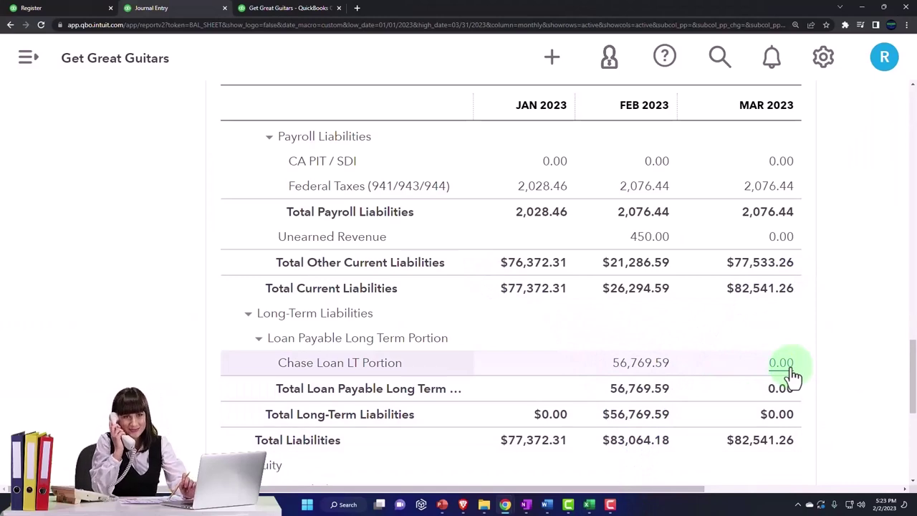
Drill down from the Chase loan's March balance under Loan Payable to the 03/01/2023 journal entry behind it
{"action": "scroll", "coordinate": [791, 372], "scroll_direction": "up", "scroll_amount": 3}
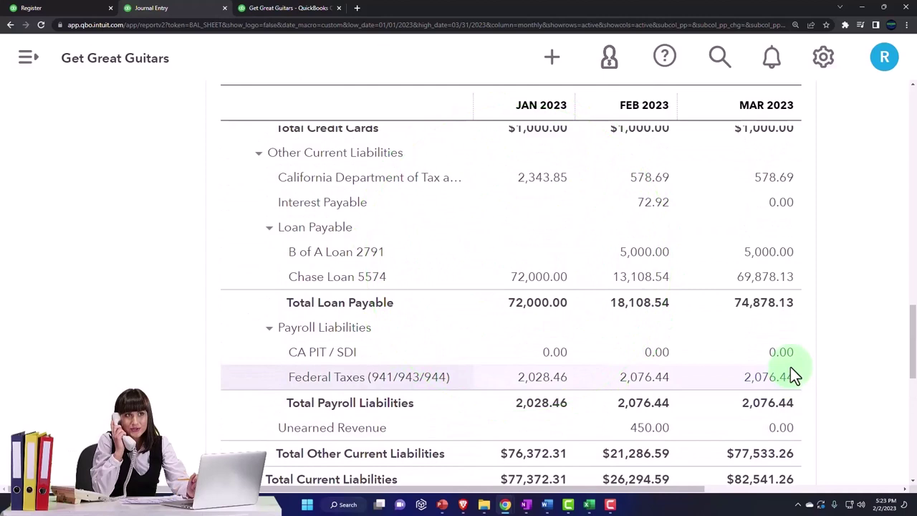
{"action": "scroll", "coordinate": [794, 372], "scroll_direction": "up", "scroll_amount": 1}
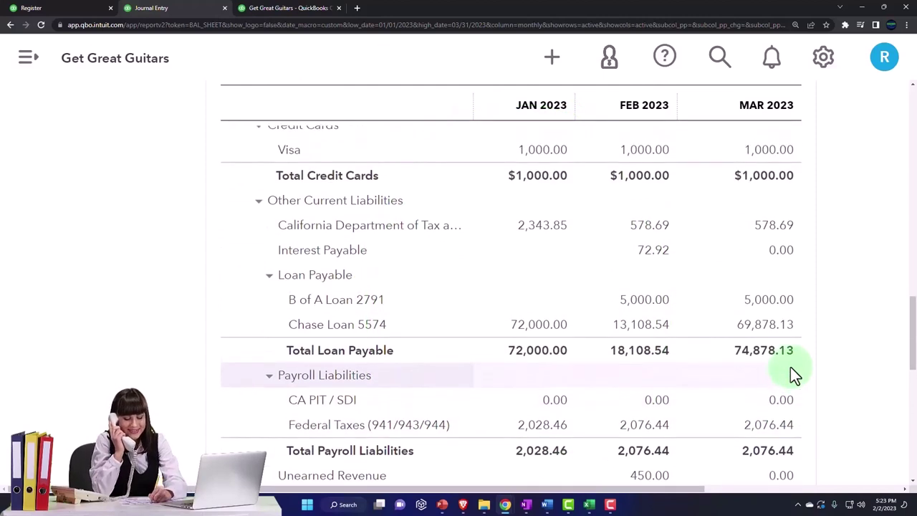
{"action": "left_click", "coordinate": [767, 326]}
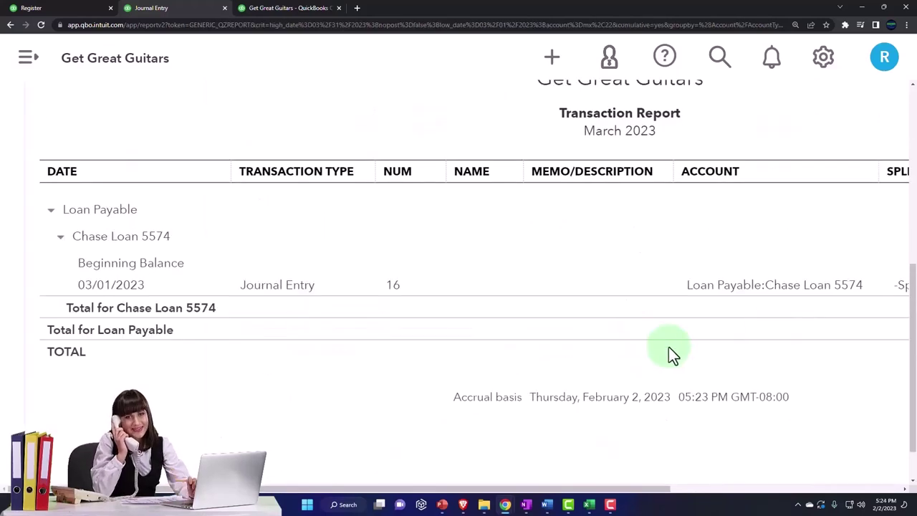
{"action": "key", "text": "ctrl+minus"}
{"action": "key", "text": "ctrl+minus"}
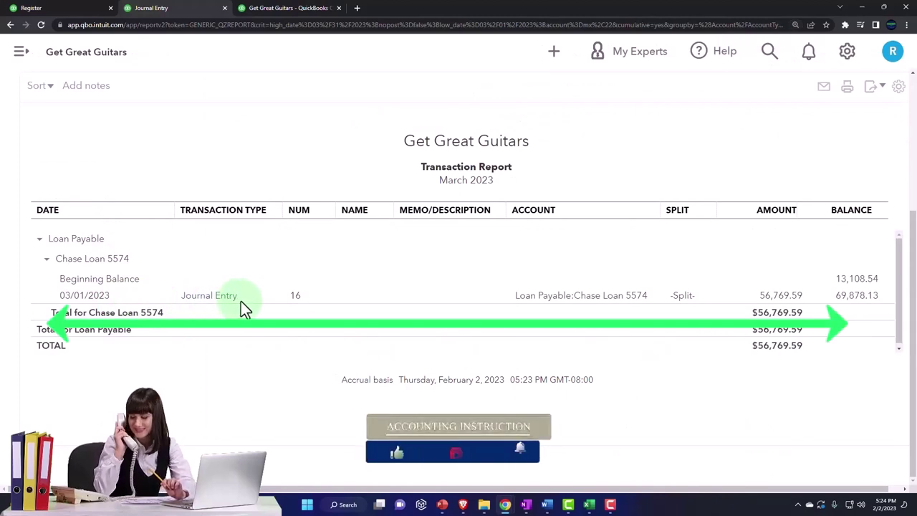
{"action": "left_click", "coordinate": [764, 298]}
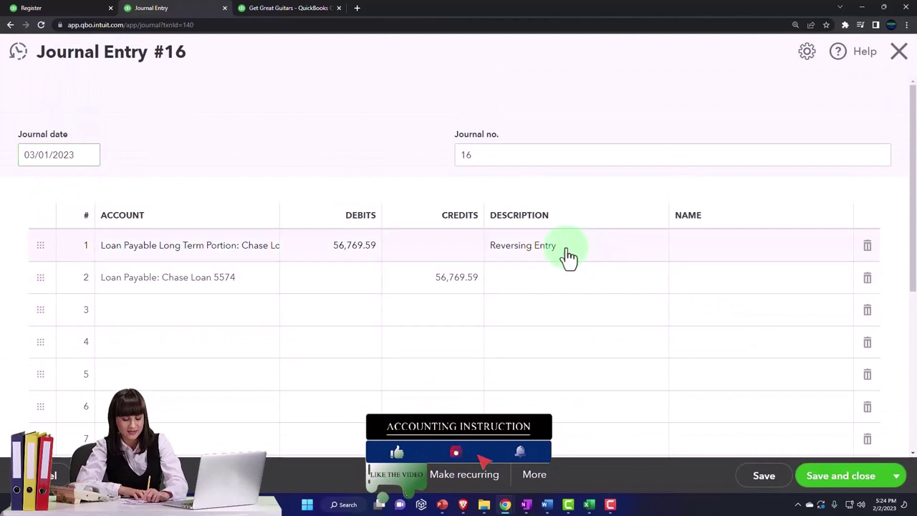
Add the description "Reversing Entry" to the second line of the journal entry, then save and close it
{"action": "left_click", "coordinate": [569, 256]}
{"action": "left_click", "coordinate": [539, 283]}
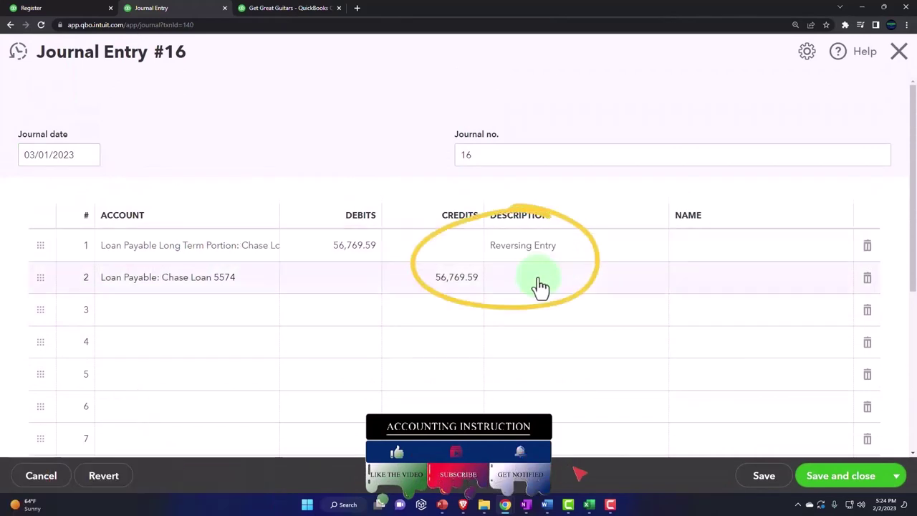
{"action": "left_click", "coordinate": [816, 477]}
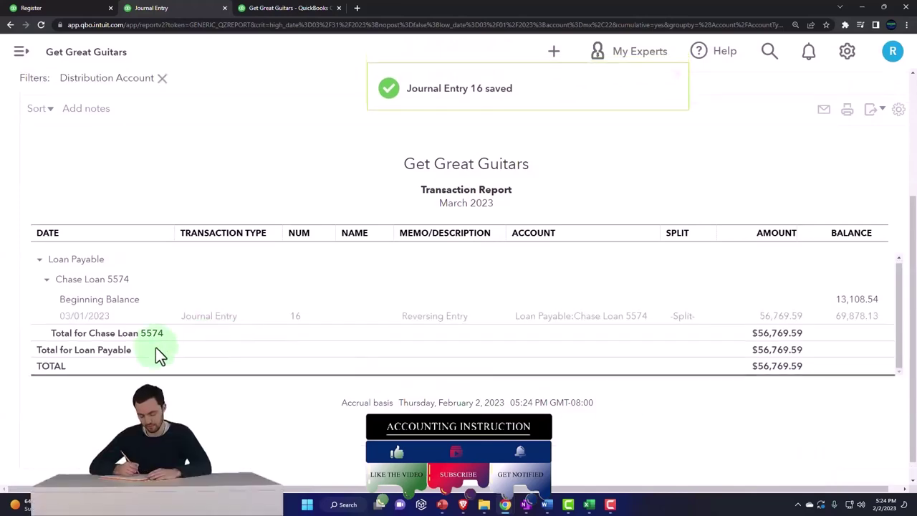
Return from the transaction report to the balance sheet summary and view the current and long-term loan liabilities
{"action": "scroll", "coordinate": [91, 365], "scroll_direction": "up", "scroll_amount": 3}
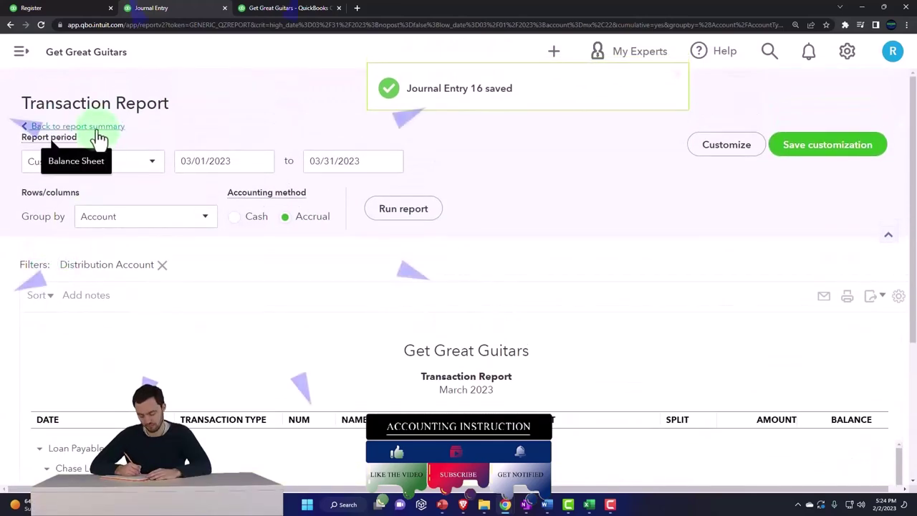
{"action": "left_click", "coordinate": [96, 129]}
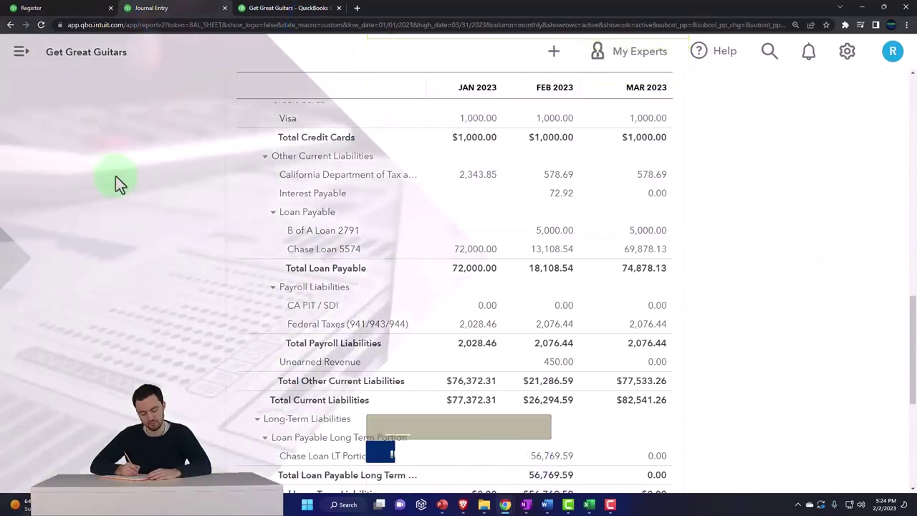
{"action": "key", "text": "ctrl+plus"}
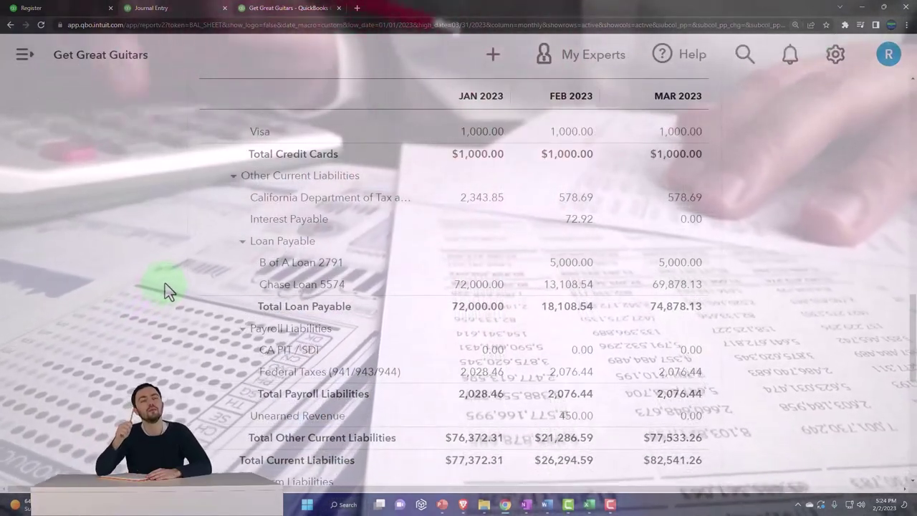
{"action": "key", "text": "ctrl+plus"}
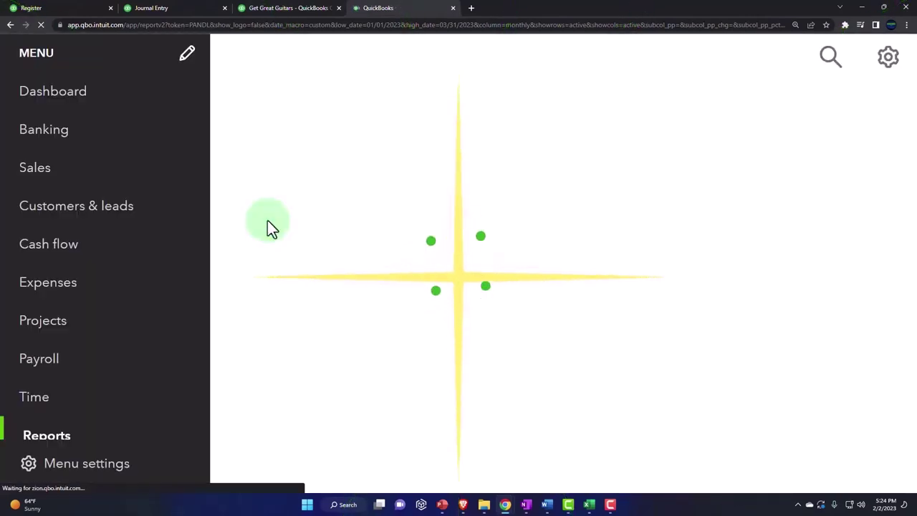
Find the Journal report by name in the report list and open it in the Profit and Loss browser tab
{"action": "key", "text": "ctrl+minus"}
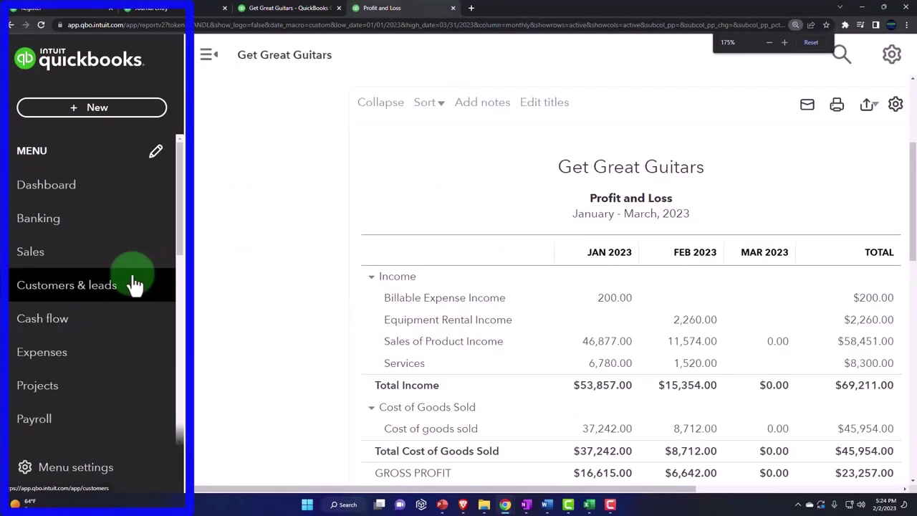
{"action": "scroll", "coordinate": [134, 283], "scroll_direction": "down", "scroll_amount": 1}
{"action": "scroll", "coordinate": [129, 286], "scroll_direction": "down", "scroll_amount": 1}
{"action": "left_click", "coordinate": [79, 346]}
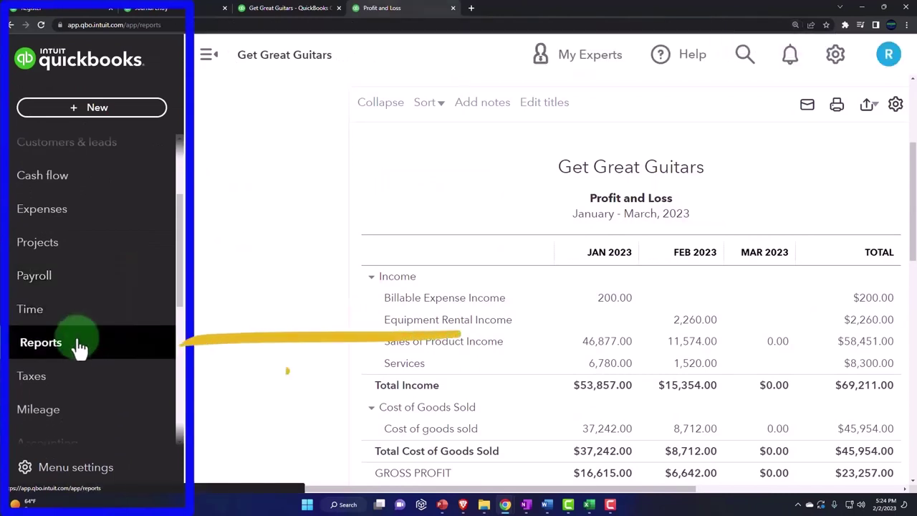
{"action": "left_click", "coordinate": [209, 58]}
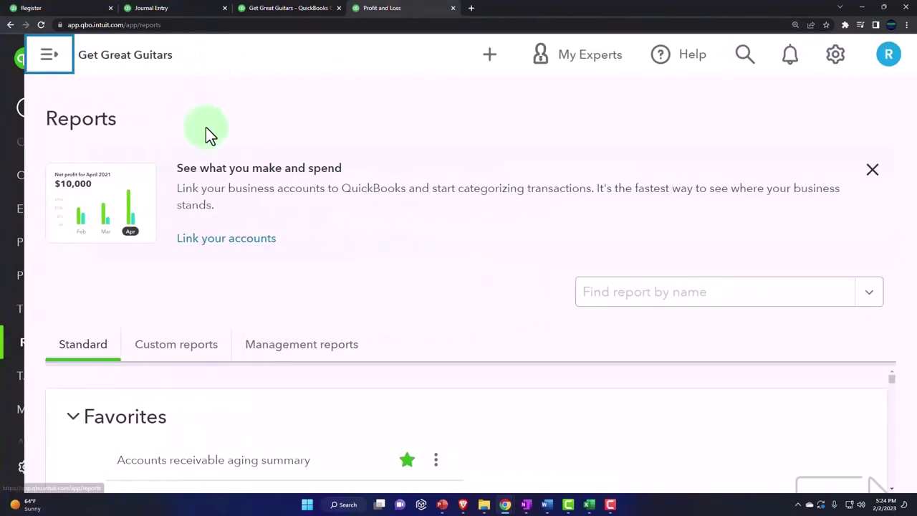
{"action": "key", "text": "ctrl+minus"}
{"action": "left_click", "coordinate": [598, 244]}
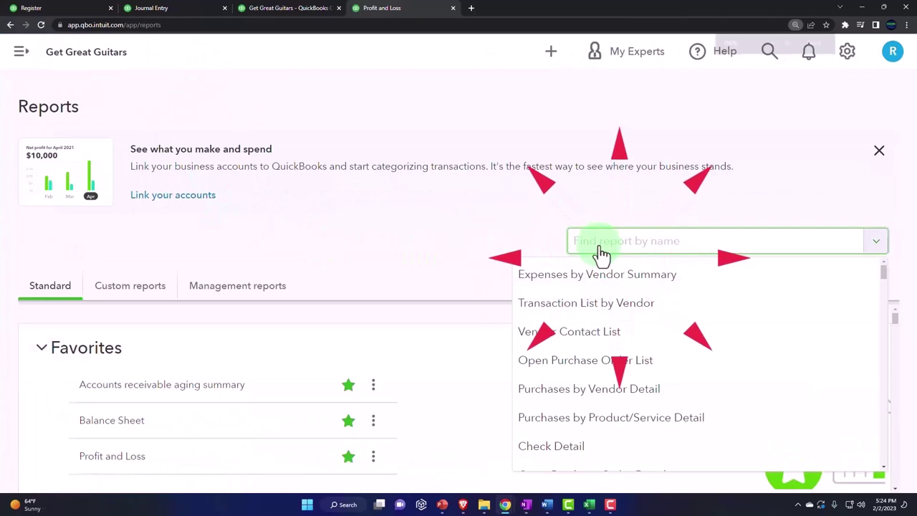
{"action": "type", "text": "jour"}
{"action": "key", "text": "Return"}
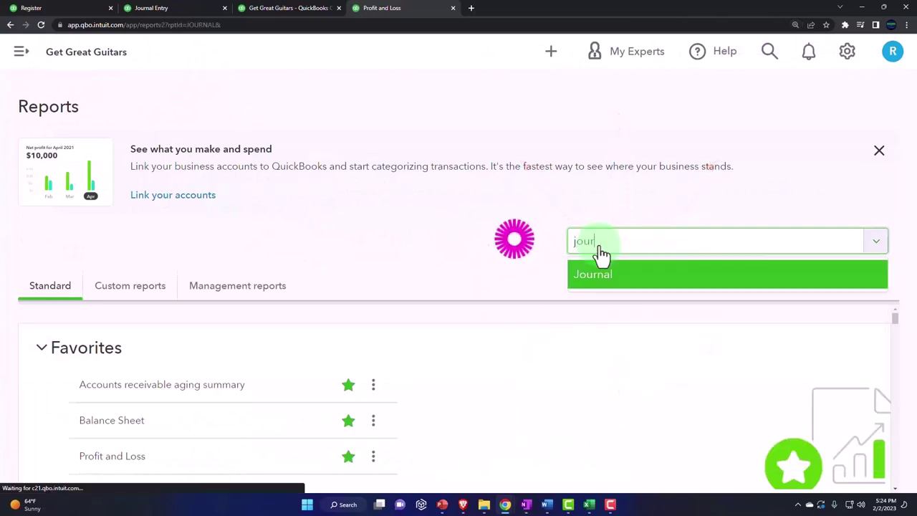
Run the Journal report for the period 02/28/2023 to 02/28/2023
{"action": "scroll", "coordinate": [243, 244], "scroll_direction": "up", "scroll_amount": 3}
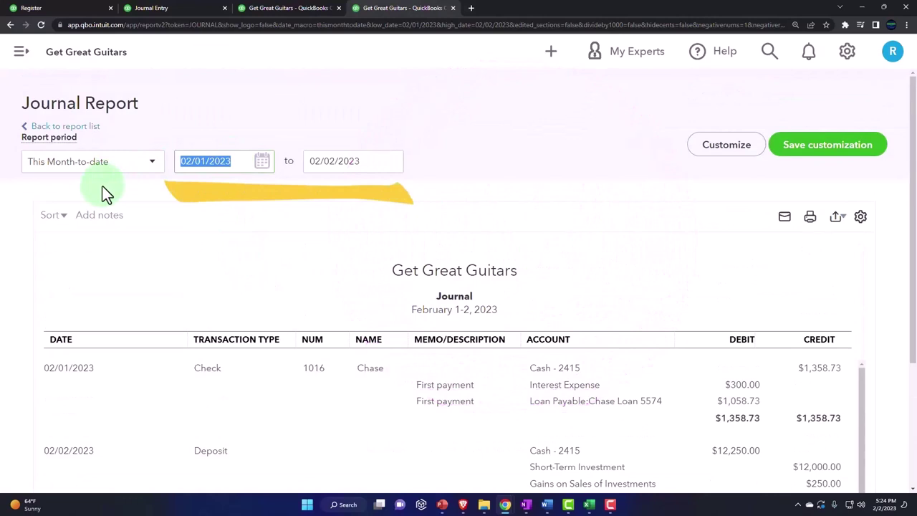
{"action": "type", "text": "0228"}
{"action": "key", "text": "Tab"}
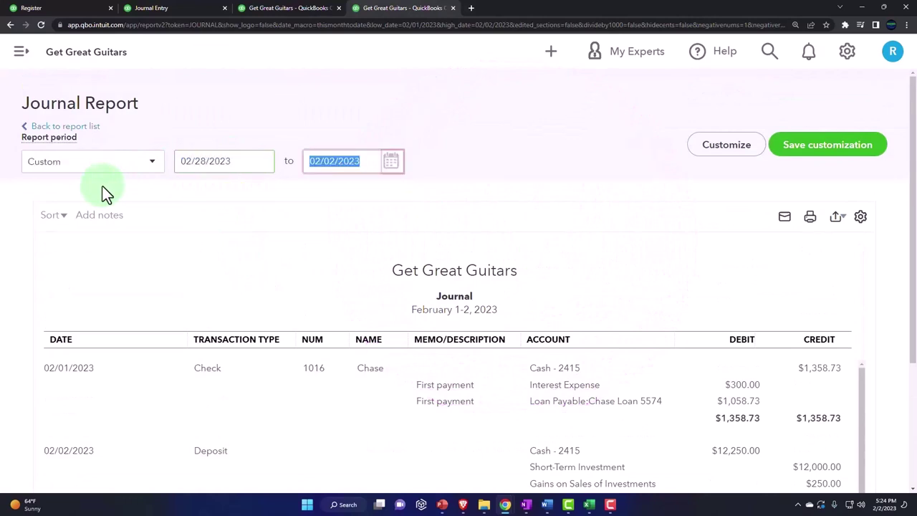
{"action": "type", "text": "022"}
{"action": "key", "text": "Return"}
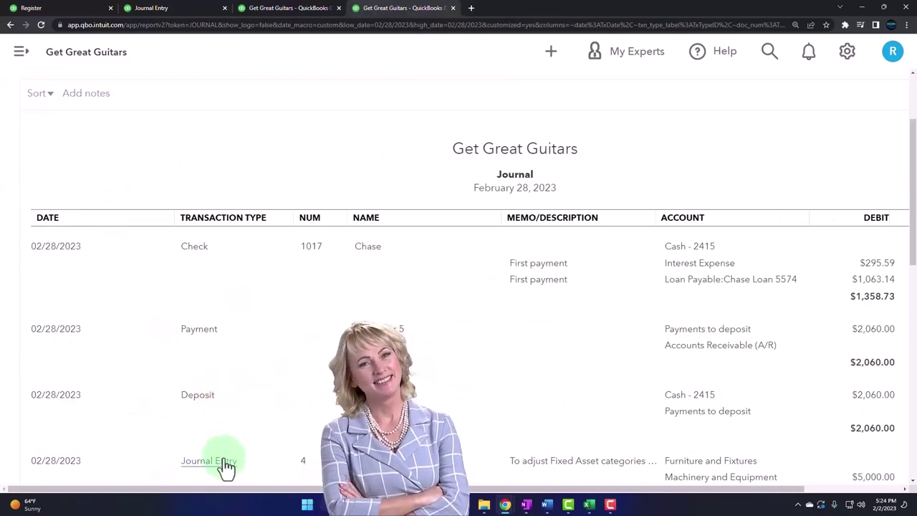
Filter the Journal report to the Journal Entry transaction type and run it
{"action": "scroll", "coordinate": [224, 458], "scroll_direction": "up", "scroll_amount": 2}
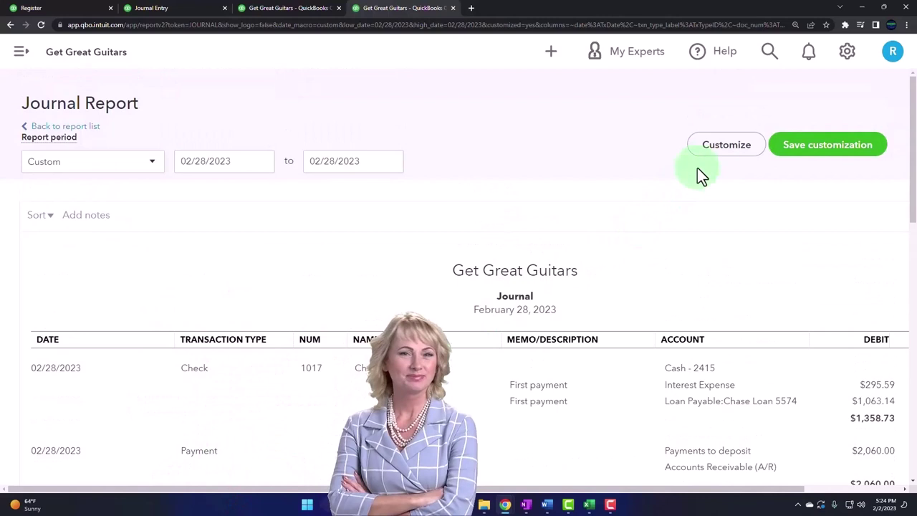
{"action": "left_click", "coordinate": [716, 152]}
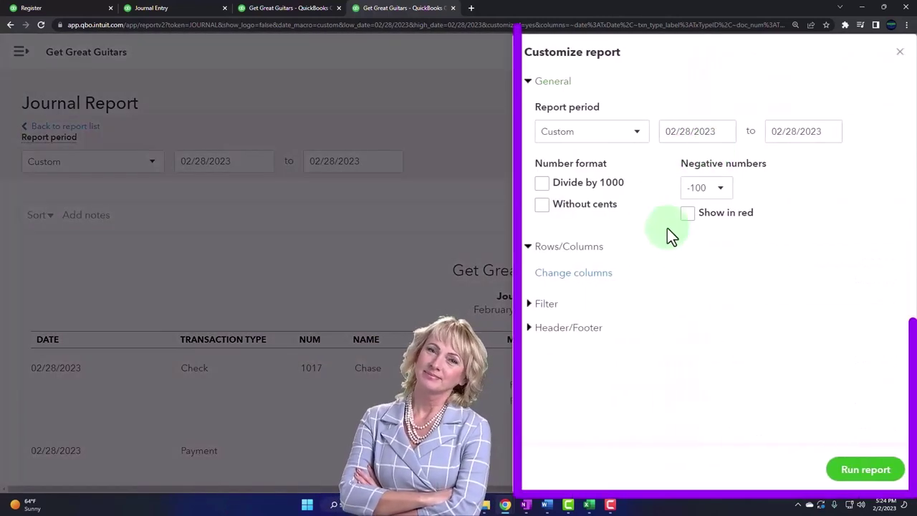
{"action": "left_click", "coordinate": [529, 307]}
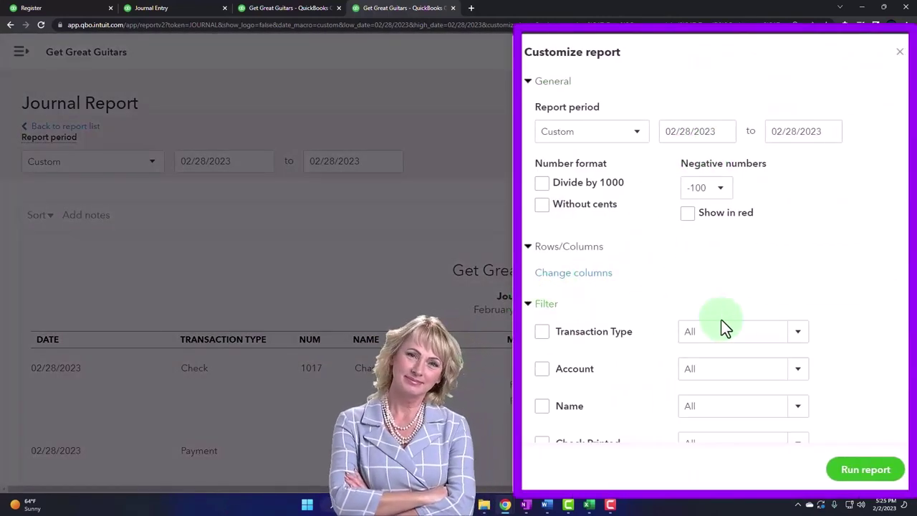
{"action": "left_click", "coordinate": [798, 338]}
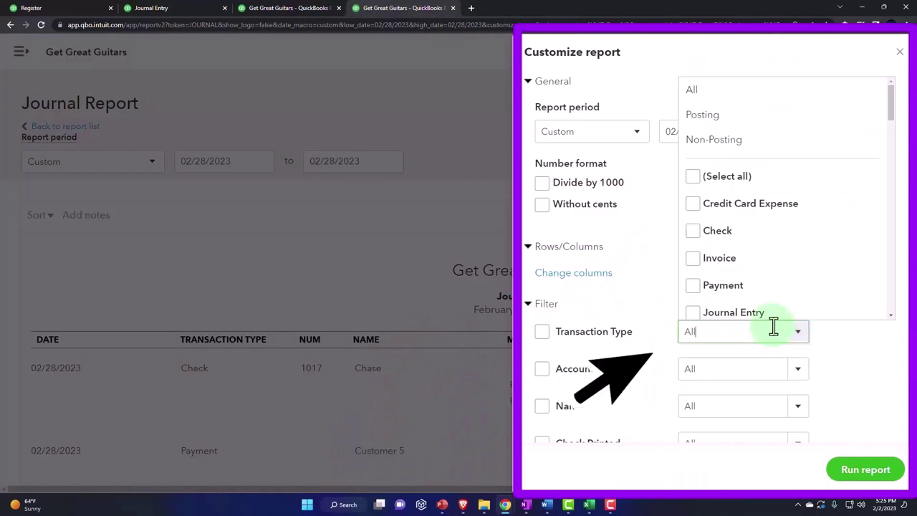
{"action": "left_click", "coordinate": [695, 315]}
{"action": "left_click", "coordinate": [860, 470]}
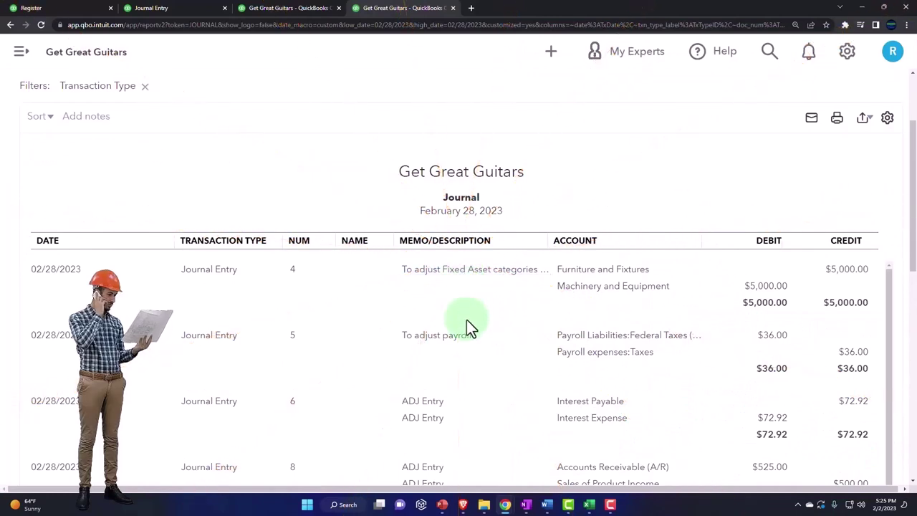
Review the adjusting journal entries in the filtered report, from the fixed asset adjustment through the long-term loan reclassification
{"action": "scroll", "coordinate": [467, 344], "scroll_direction": "down", "scroll_amount": 2}
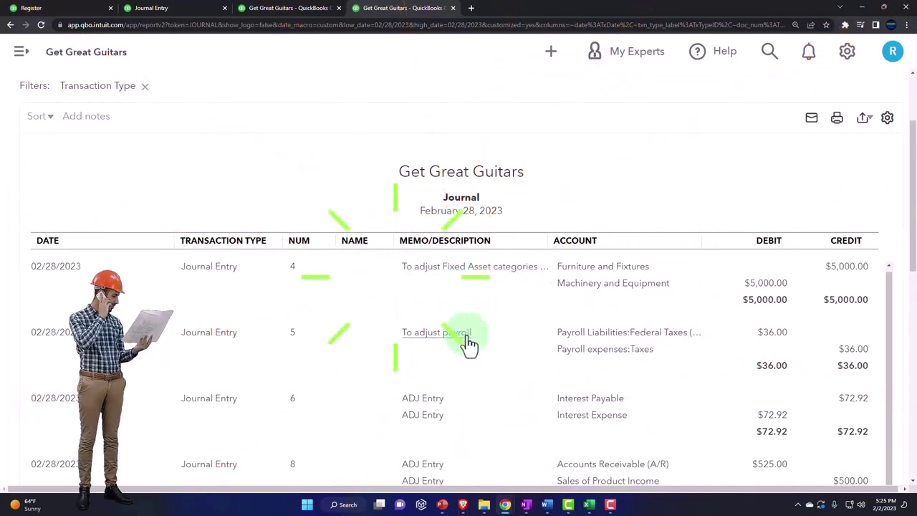
{"action": "scroll", "coordinate": [459, 345], "scroll_direction": "down", "scroll_amount": 1}
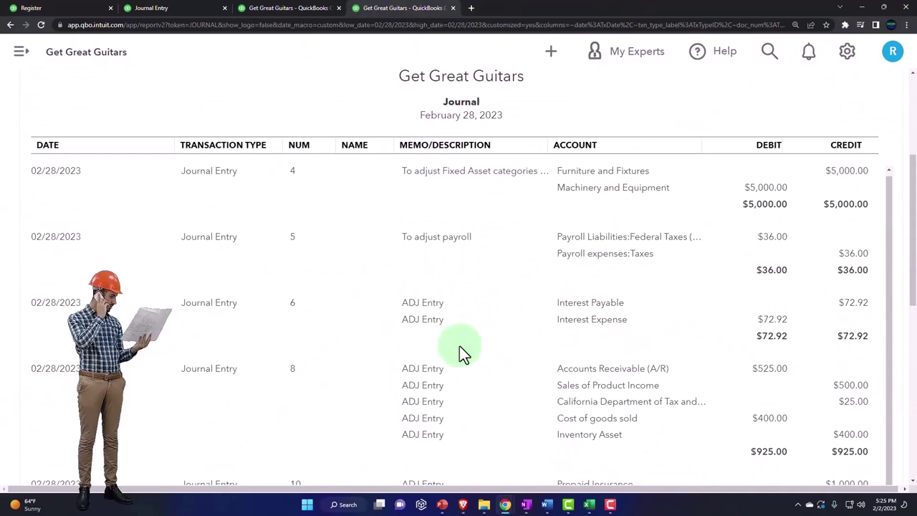
{"action": "scroll", "coordinate": [459, 346], "scroll_direction": "down", "scroll_amount": 2}
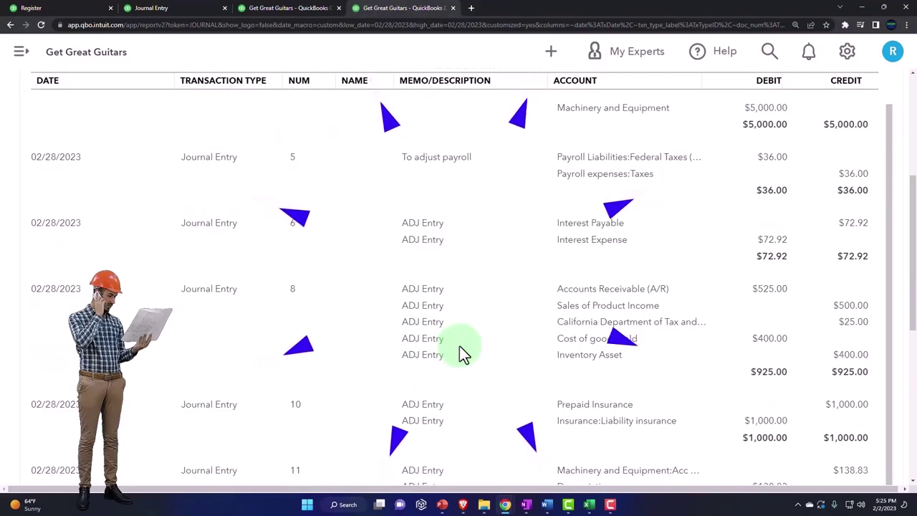
{"action": "scroll", "coordinate": [443, 246], "scroll_direction": "down", "scroll_amount": 1}
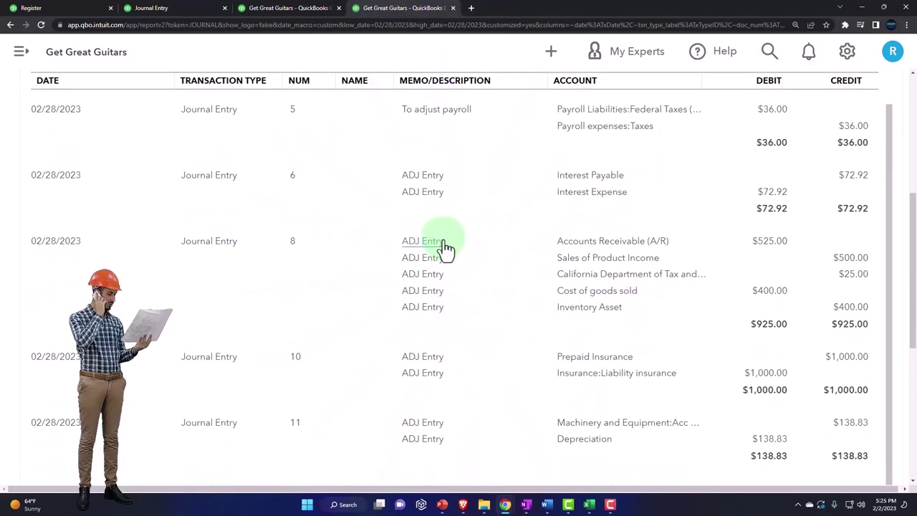
{"action": "scroll", "coordinate": [444, 247], "scroll_direction": "down", "scroll_amount": 5}
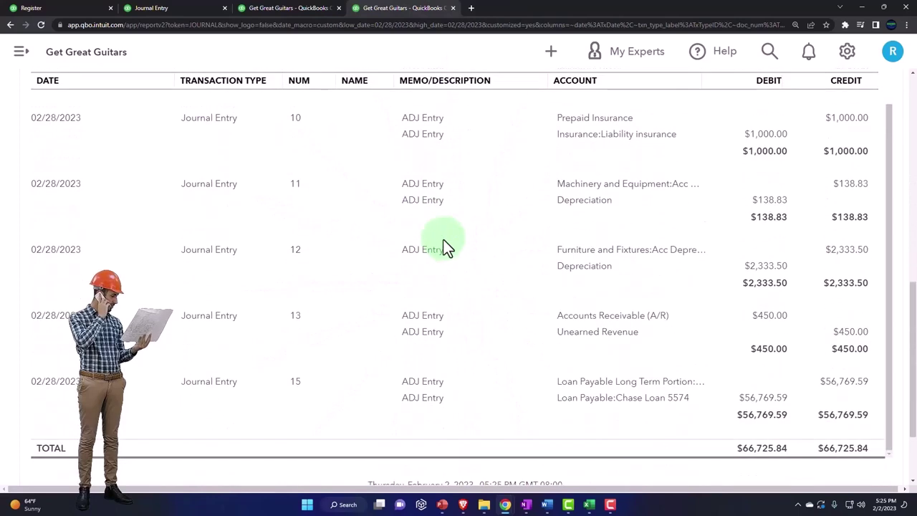
{"action": "scroll", "coordinate": [442, 246], "scroll_direction": "down", "scroll_amount": 1}
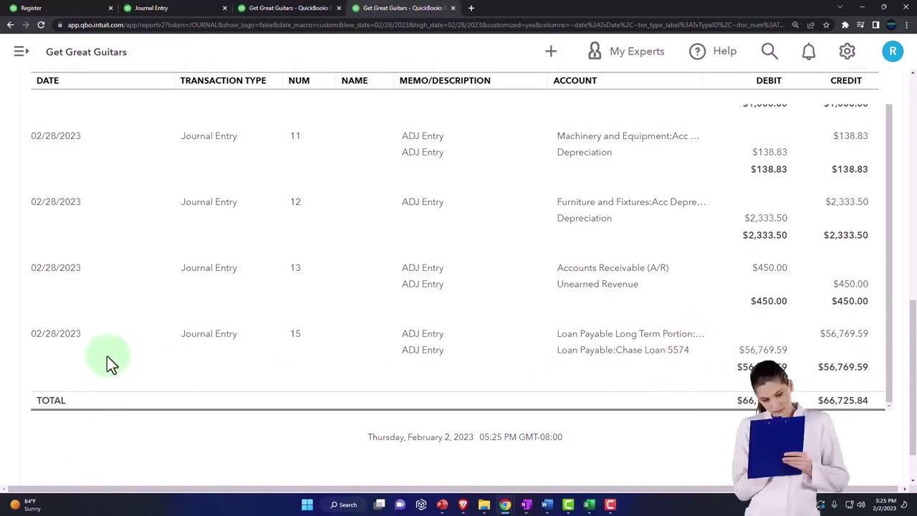
Run the report for 03/01/2023 to 03/01/2023 and examine the reversing entries, including the long-term loan portion
{"action": "scroll", "coordinate": [125, 315], "scroll_direction": "up", "scroll_amount": 10}
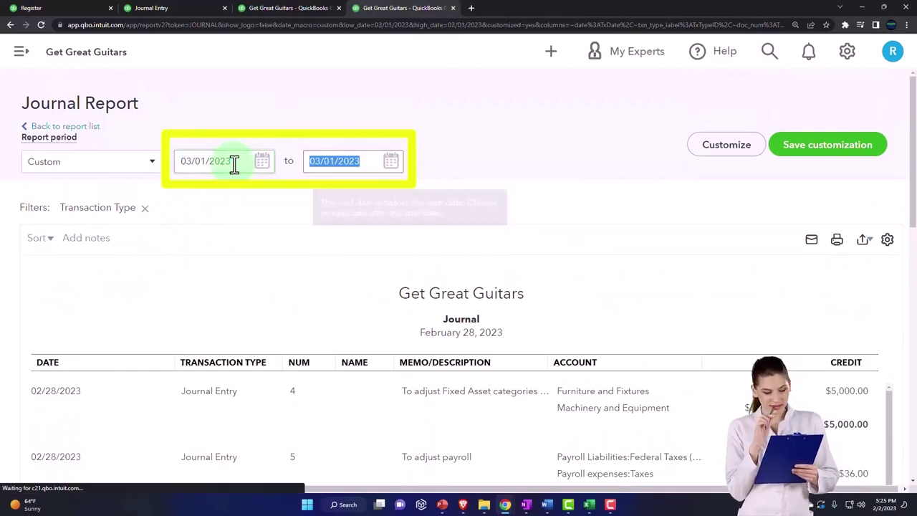
{"action": "type", "text": "03/01/2023"}
{"action": "scroll", "coordinate": [559, 301], "scroll_direction": "down", "scroll_amount": 1}
{"action": "scroll", "coordinate": [519, 326], "scroll_direction": "down", "scroll_amount": 4}
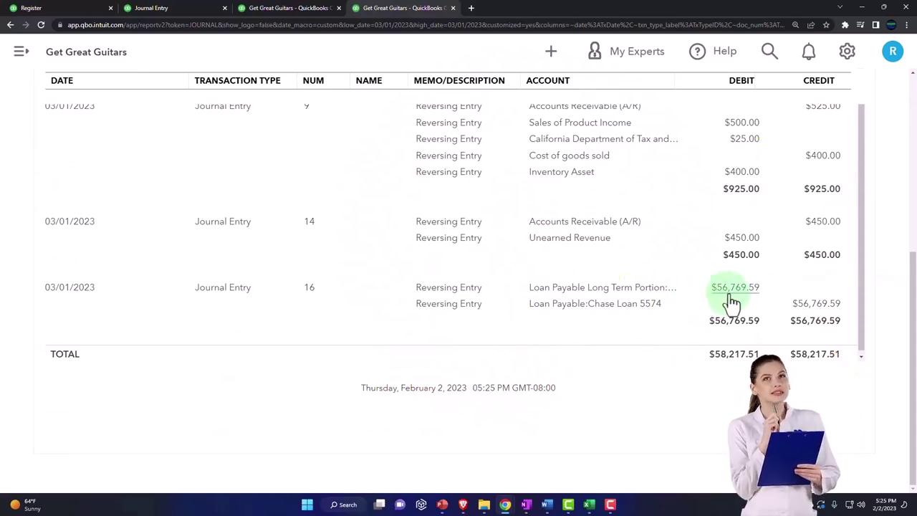
Set the report's start and end dates back to 02/28/2023, rerun it and review the adjusting entries through the loan entry
{"action": "scroll", "coordinate": [527, 317], "scroll_direction": "up", "scroll_amount": 5}
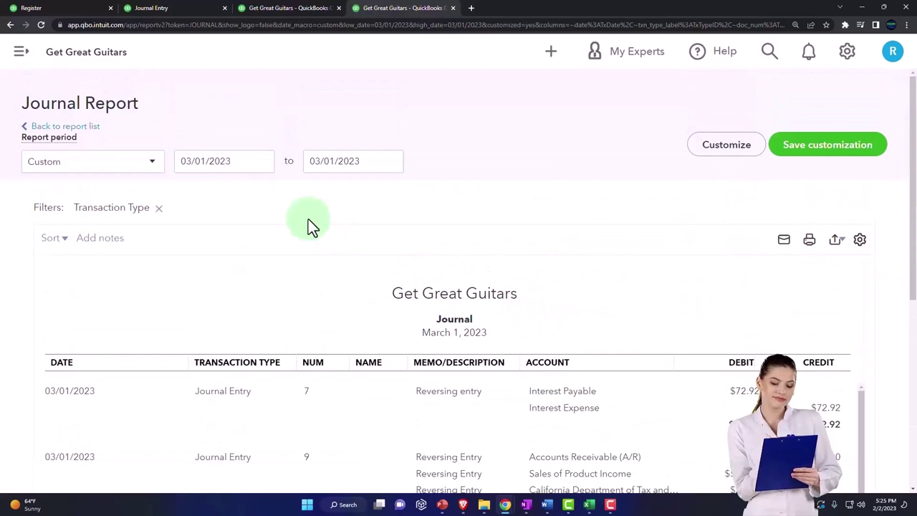
{"action": "left_click", "coordinate": [237, 164]}
{"action": "type", "text": "02/28/2023"}
{"action": "key", "text": "Return"}
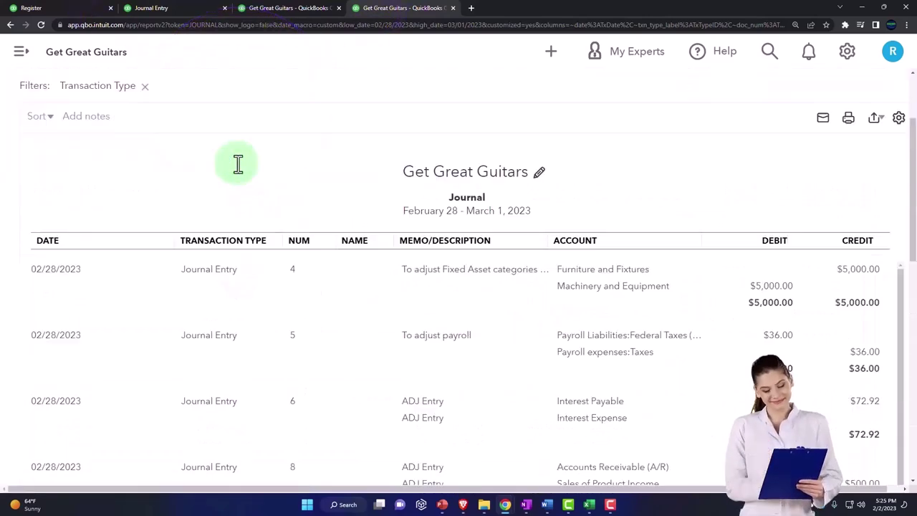
{"action": "scroll", "coordinate": [236, 164], "scroll_direction": "up", "scroll_amount": 1}
{"action": "scroll", "coordinate": [237, 164], "scroll_direction": "up", "scroll_amount": 1}
{"action": "left_click", "coordinate": [330, 163]}
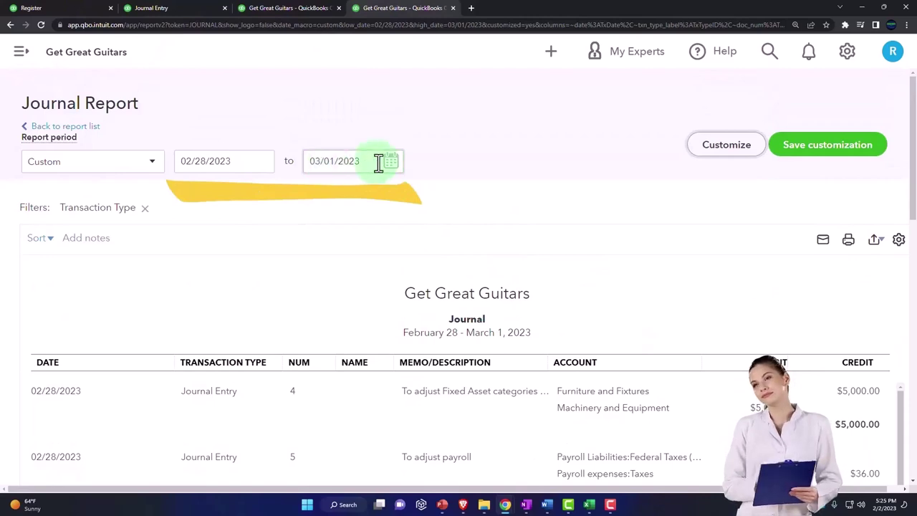
{"action": "type", "text": "02/28/2023"}
{"action": "key", "text": "Return"}
{"action": "scroll", "coordinate": [379, 163], "scroll_direction": "down", "scroll_amount": 5}
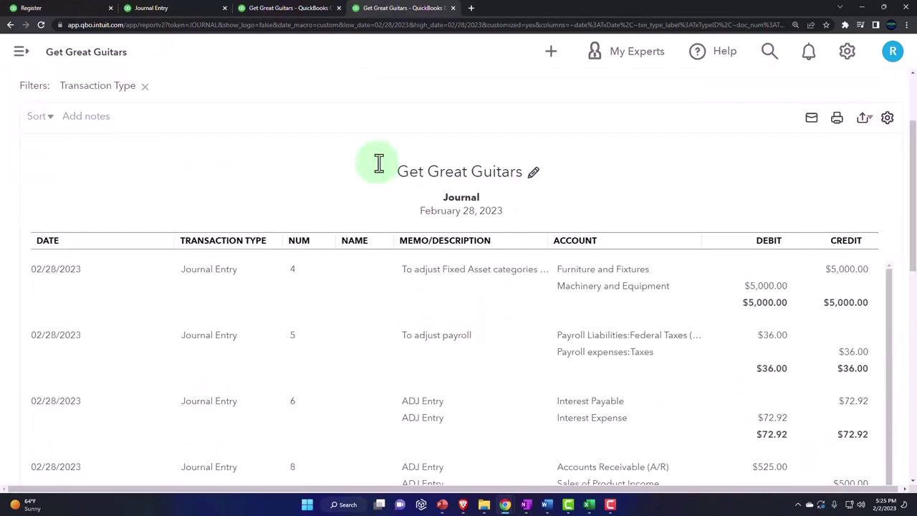
{"action": "scroll", "coordinate": [391, 244], "scroll_direction": "down", "scroll_amount": 3}
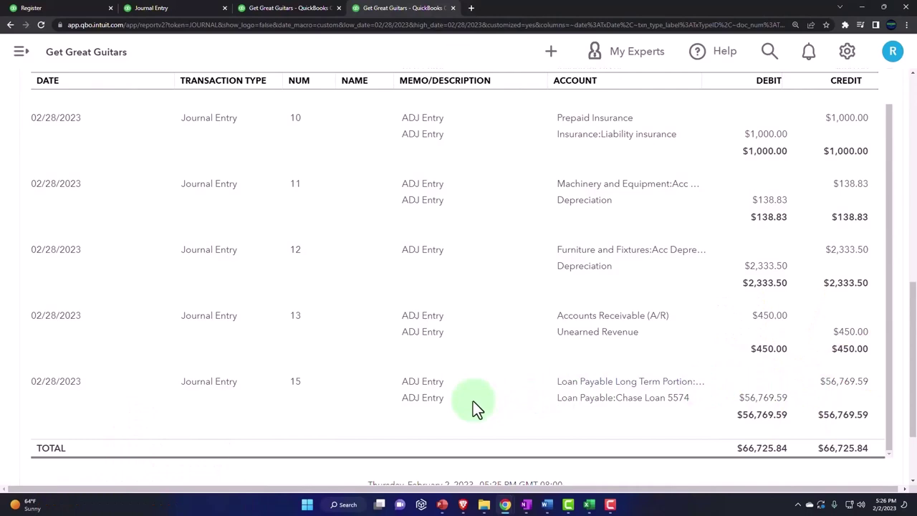
Change the report period to 03/01/2023 to 03/01/2023 and view the reversing journal entries
{"action": "scroll", "coordinate": [456, 390], "scroll_direction": "up", "scroll_amount": 15}
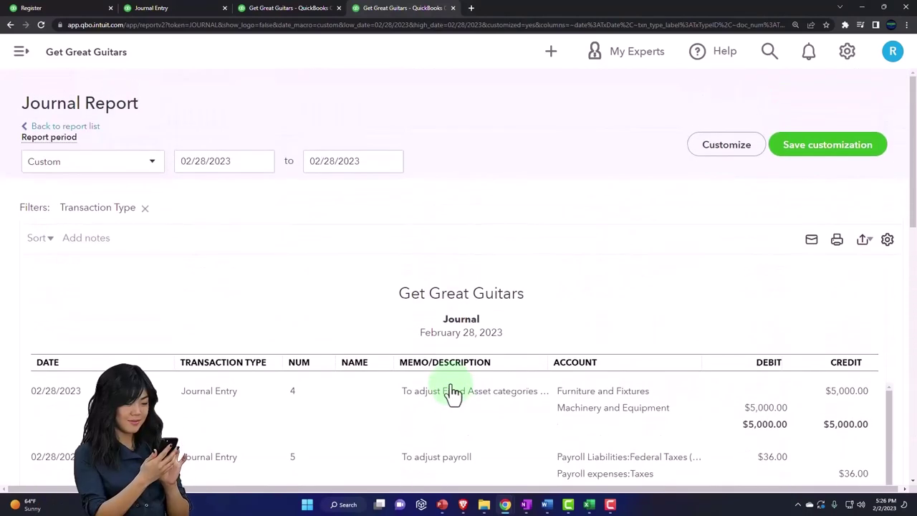
{"action": "left_click", "coordinate": [235, 167]}
{"action": "key", "text": "Tab"}
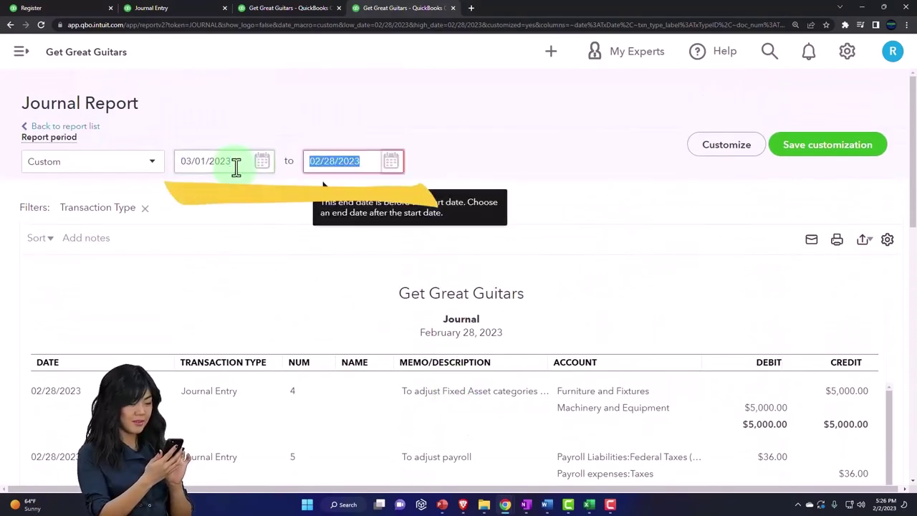
{"action": "scroll", "coordinate": [235, 168], "scroll_direction": "down", "scroll_amount": 2}
{"action": "scroll", "coordinate": [294, 317], "scroll_direction": "down", "scroll_amount": 3}
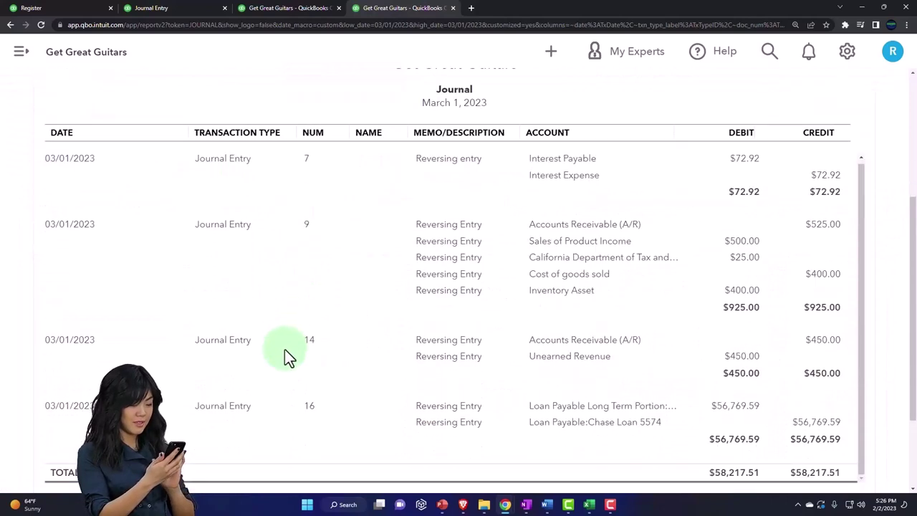